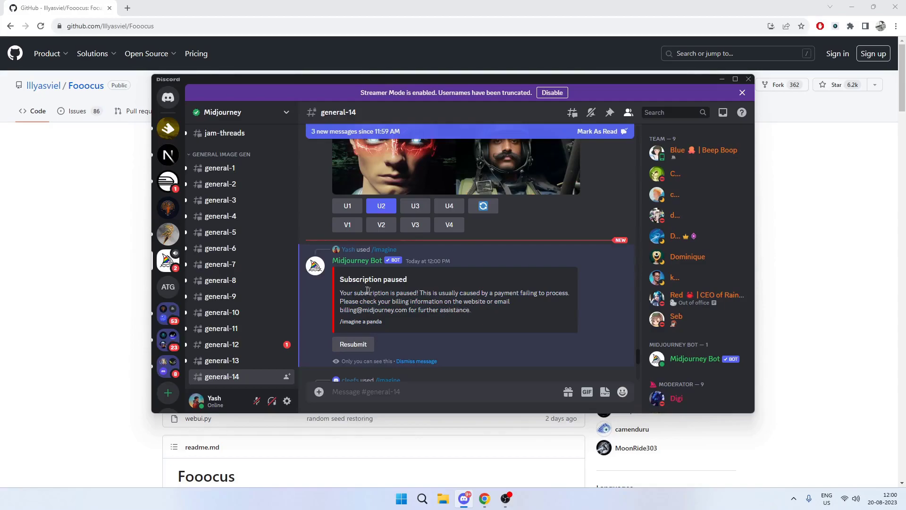
# Highlight Discord's Subscription paused notice, then bring the Fooocus GitHub page forward
pyautogui.moveTo(349, 291); pyautogui.dragTo(391, 319)
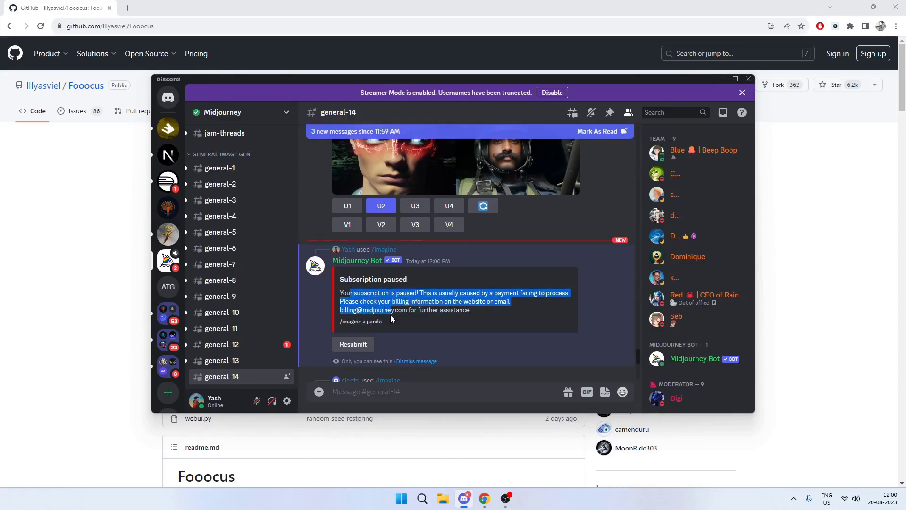
pyautogui.click(148, 191)
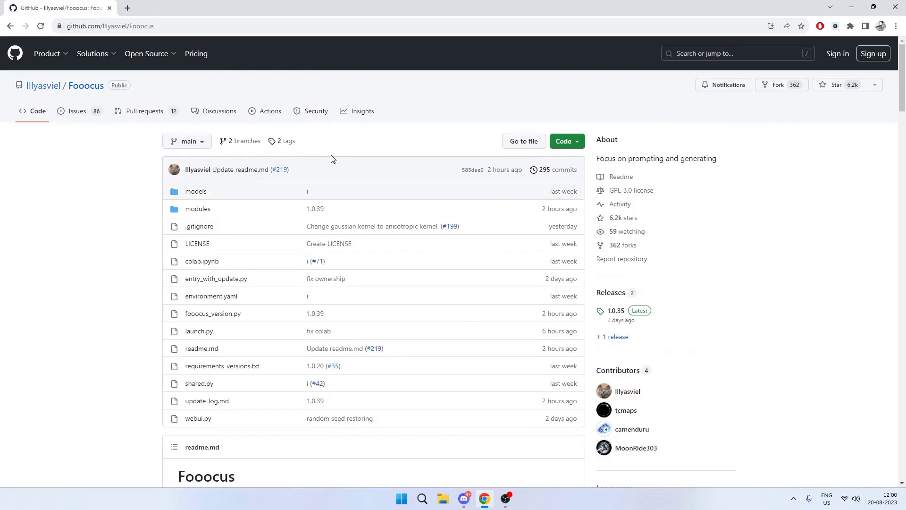
# Scroll the Fooocus readme to the Download > Windows section with the run.bat instructions
pyautogui.scroll(-8, 332, 158)
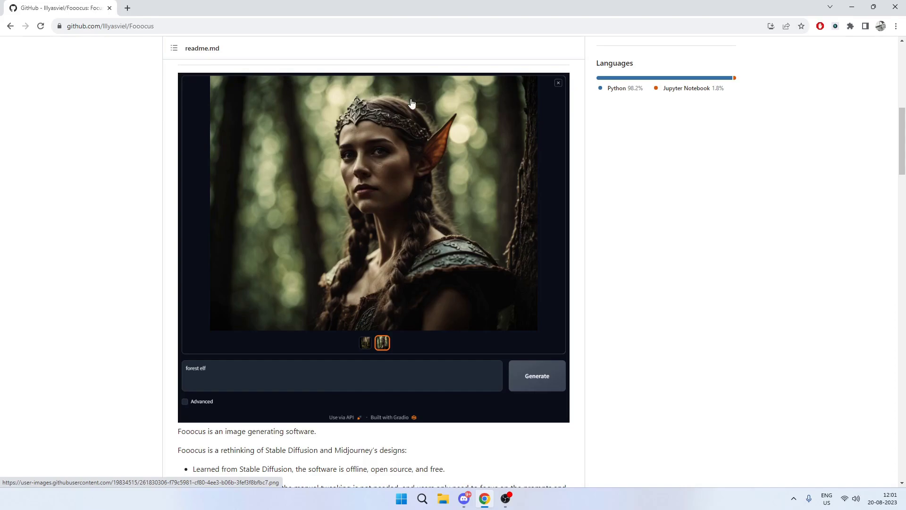
pyautogui.scroll(-10, 399, 191)
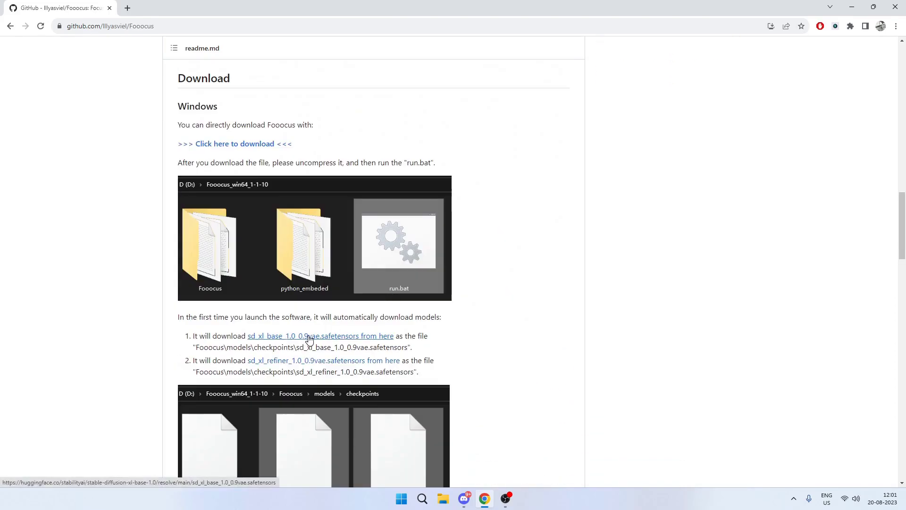
pyautogui.scroll(3, 307, 321)
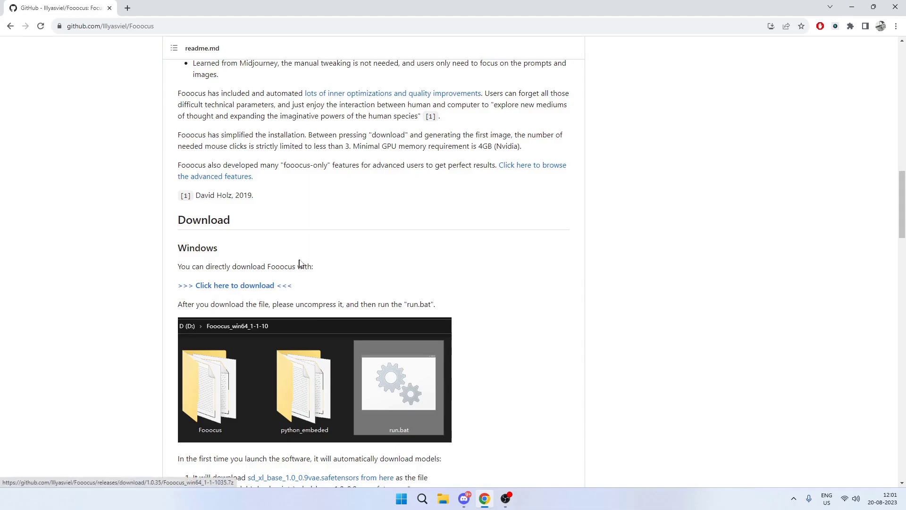
pyautogui.scroll(20, 380, 269)
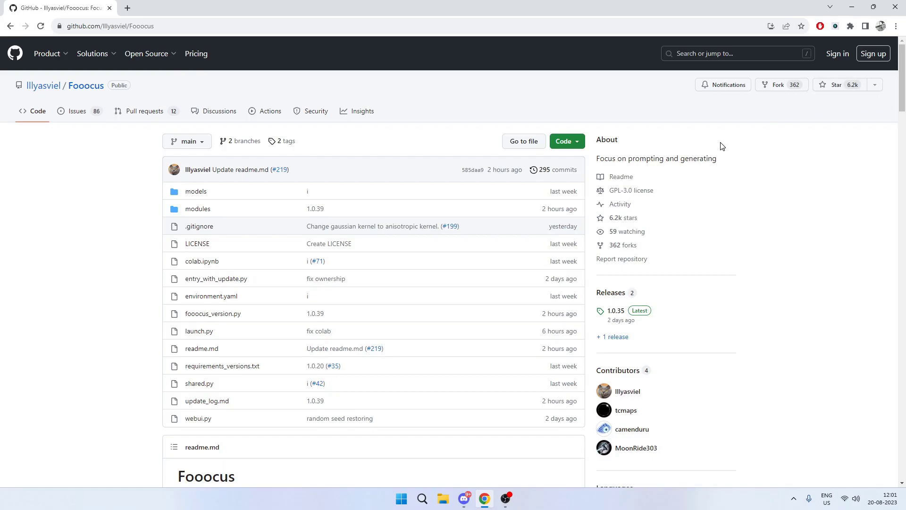
pyautogui.scroll(-15, 576, 260)
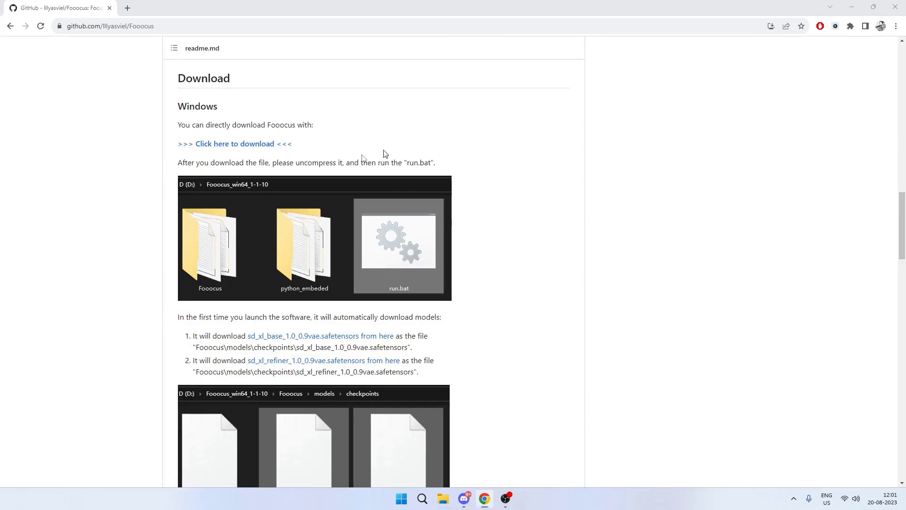
# Launch Fooocus by double-clicking run.bat in the install folder
pyautogui.hotkey('alt', 'Tab')
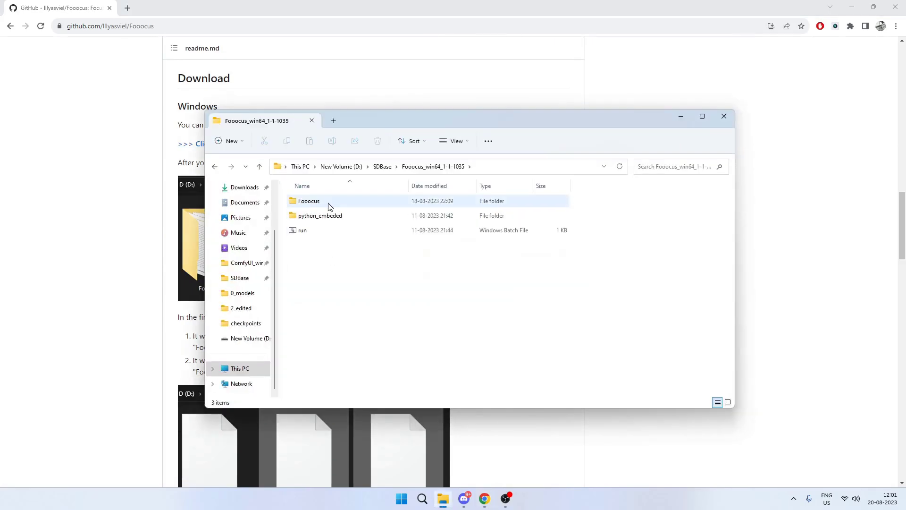
pyautogui.doubleClick(302, 231)
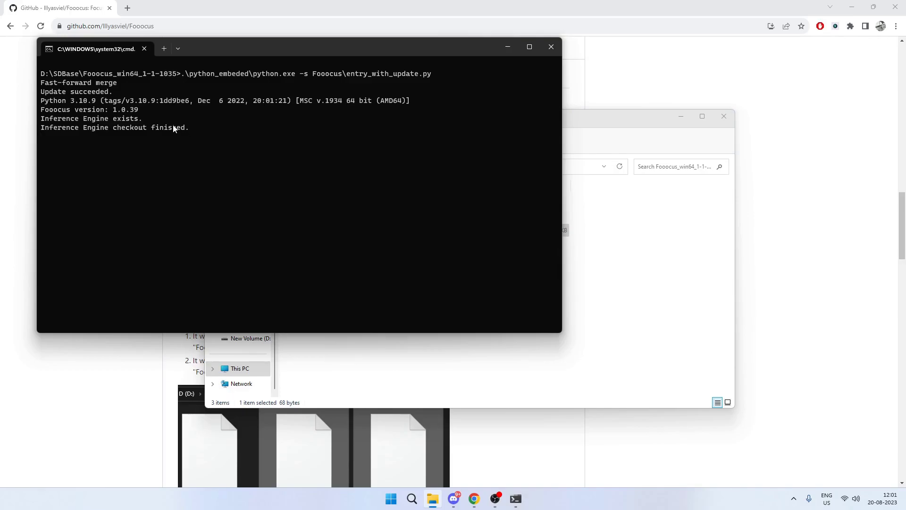
pyautogui.click(618, 245)
# Browse Fooocus > modules and models > checkpoints to verify the SDXL base and refiner files
pyautogui.doubleClick(338, 202)
pyautogui.doubleClick(330, 243)
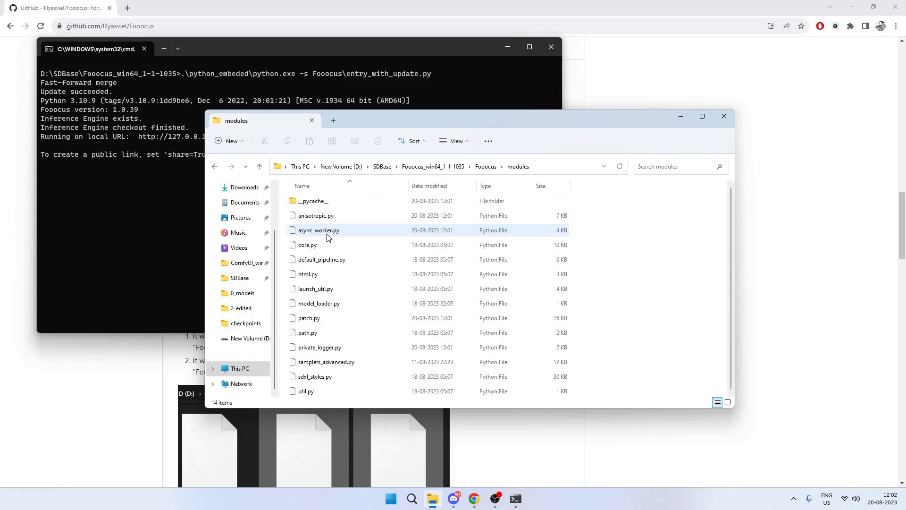
pyautogui.click(214, 166)
pyautogui.doubleClick(330, 214)
pyautogui.doubleClick(307, 202)
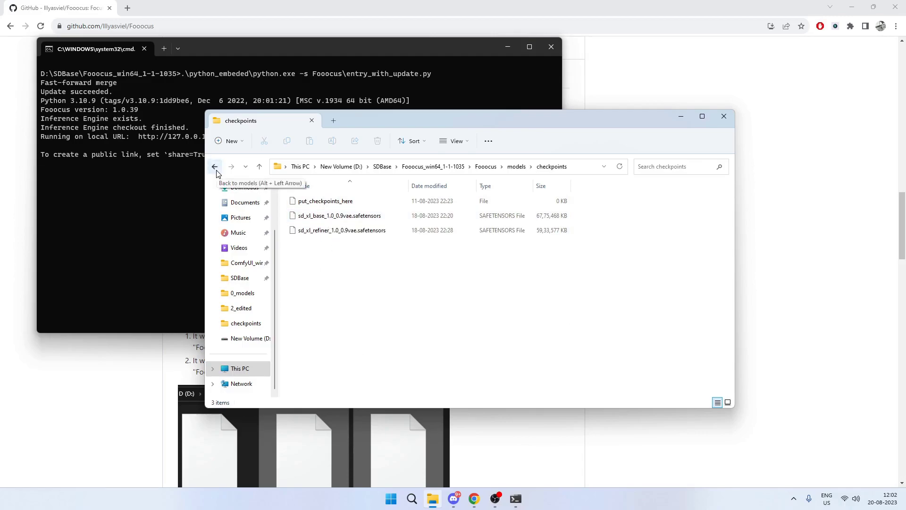
pyautogui.click(149, 182)
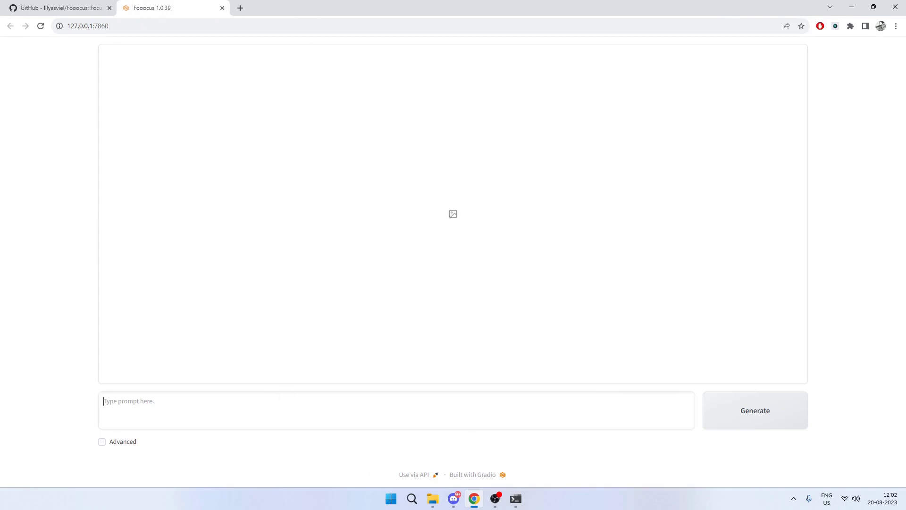
# Enter the prompt 'forest elf' and start generating
pyautogui.write('forest elf')
pyautogui.click(740, 415)
pyautogui.hotkey('alt', 'Tab')
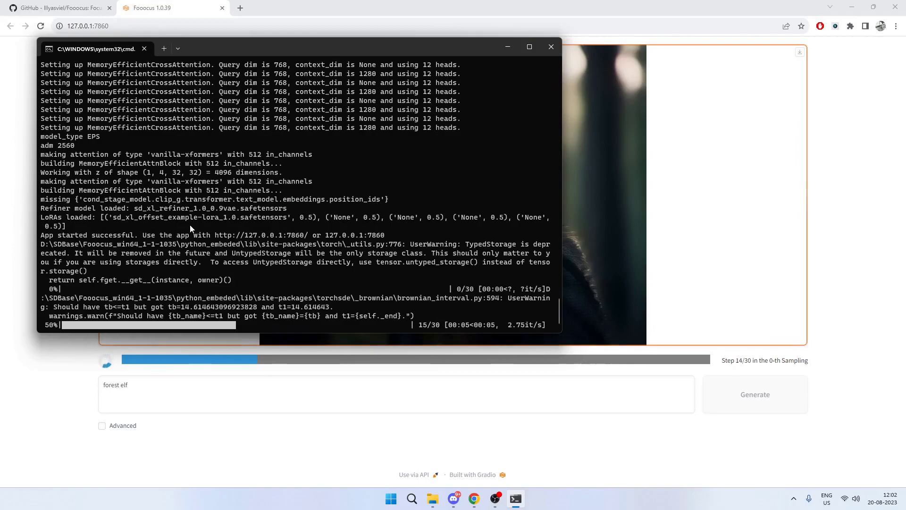
# Find and highlight the readme's minimum requirements note: 4GB VRAM and 8GB RAM
pyautogui.click(51, 8)
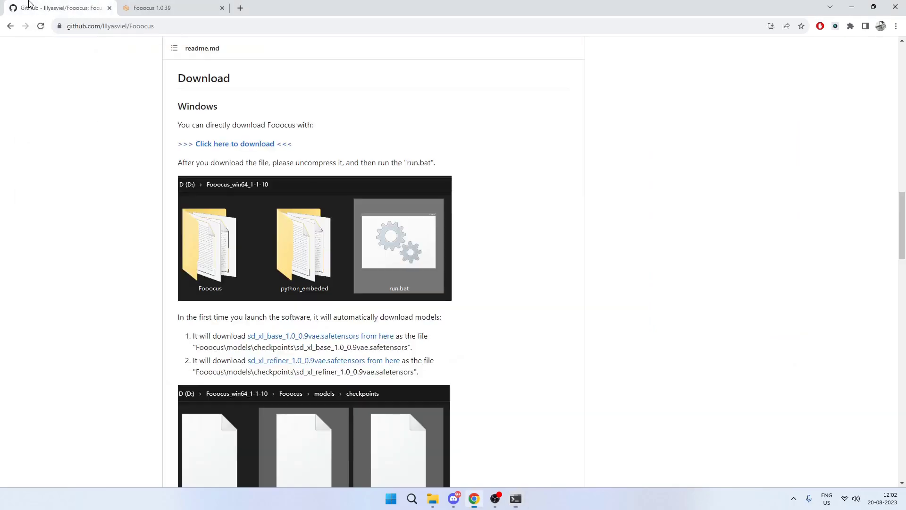
pyautogui.scroll(-10, 307, 264)
pyautogui.scroll(-3, 309, 253)
pyautogui.scroll(1, 307, 249)
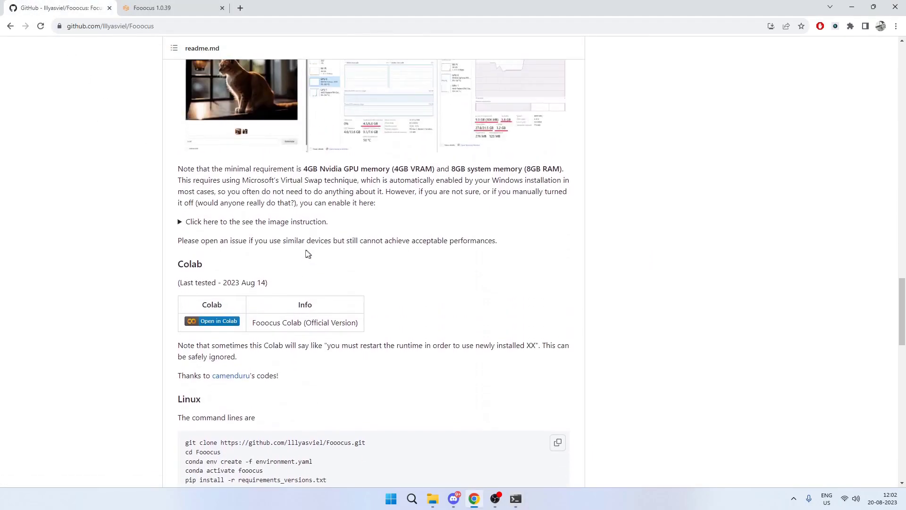
pyautogui.moveTo(238, 178); pyautogui.dragTo(379, 216)
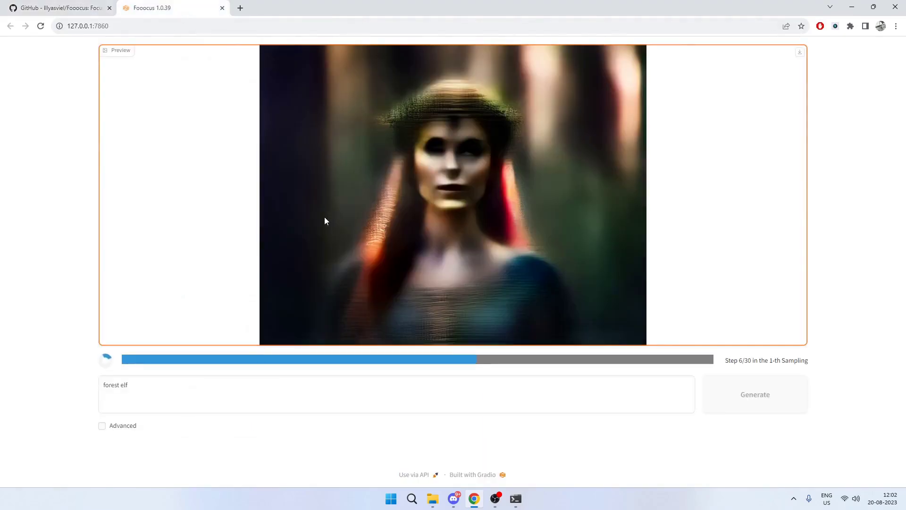
# Return to Fooocus, move the console aside, and preview the two finished forest elf images
pyautogui.hotkey('alt', 'Tab')
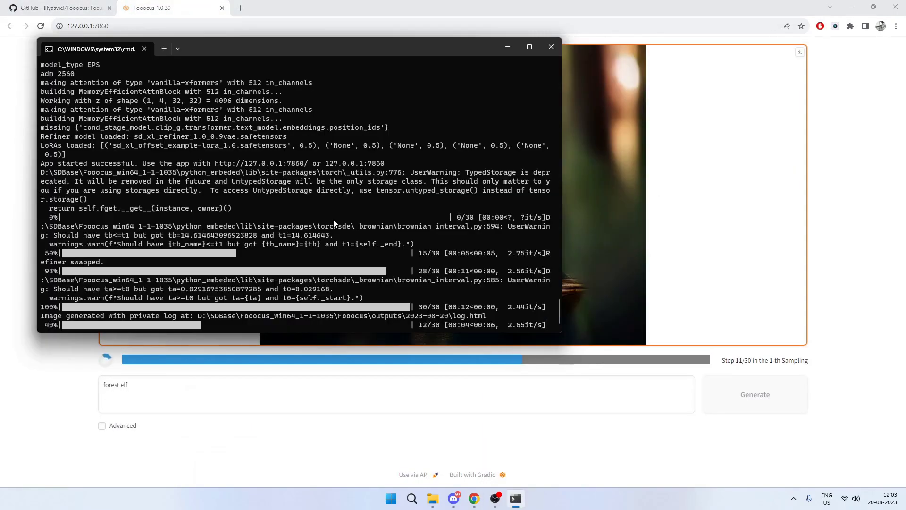
pyautogui.moveTo(298, 47); pyautogui.dragTo(368, 38)
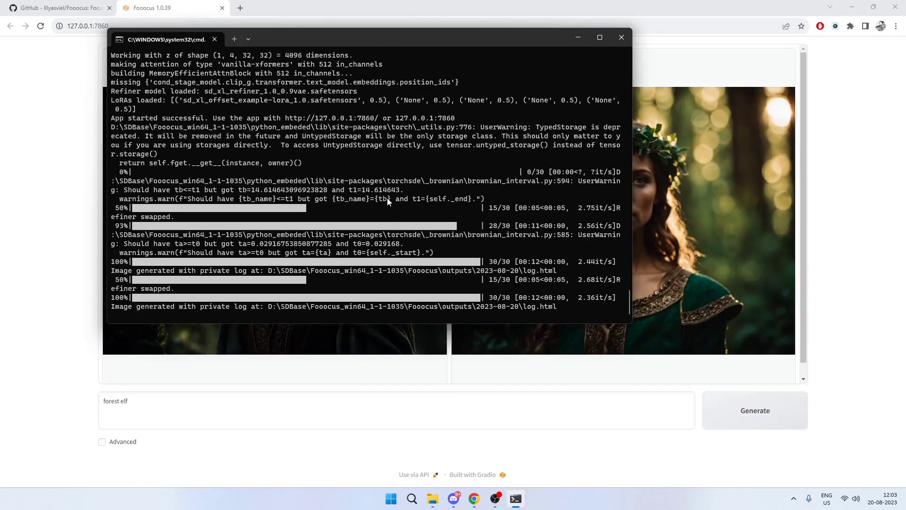
pyautogui.hotkey('alt', 'Tab')
pyautogui.click(477, 207)
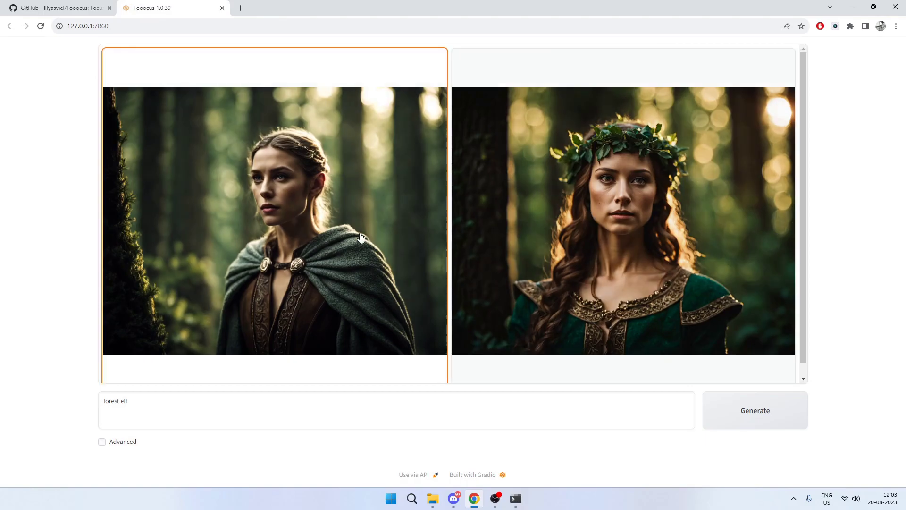
# Enable Advanced settings, set Image Number to 4, and click into the Negative Prompt field
pyautogui.click(136, 442)
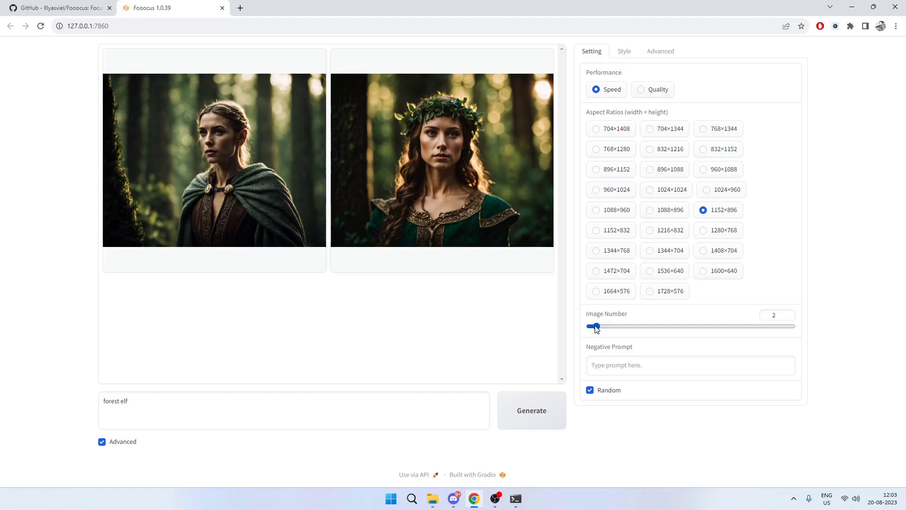
pyautogui.moveTo(596, 327); pyautogui.dragTo(612, 329)
pyautogui.click(655, 360)
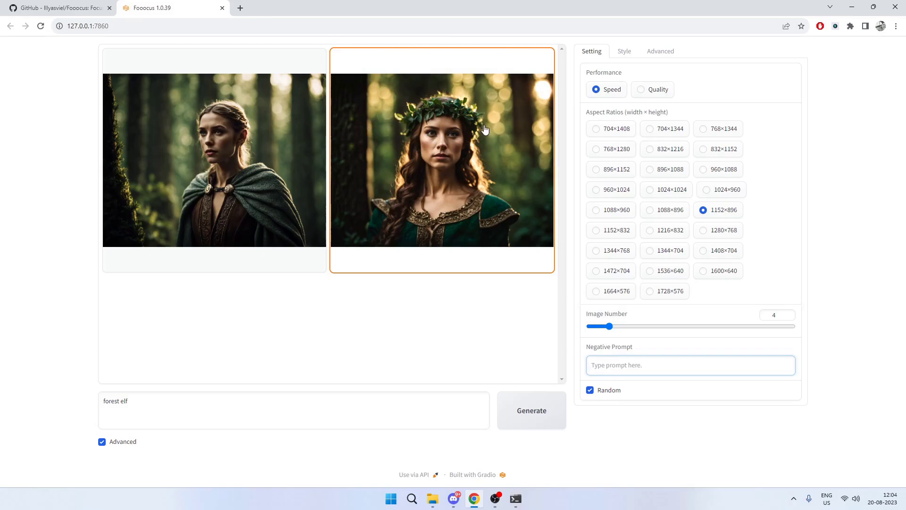
# Choose the sai-3d-model style from the Style list
pyautogui.click(627, 52)
pyautogui.scroll(-7, 691, 196)
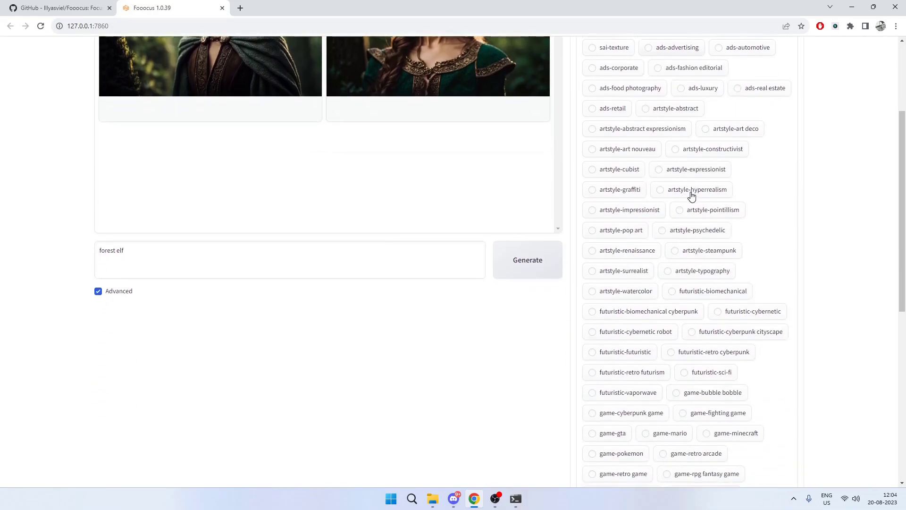
pyautogui.scroll(7, 692, 196)
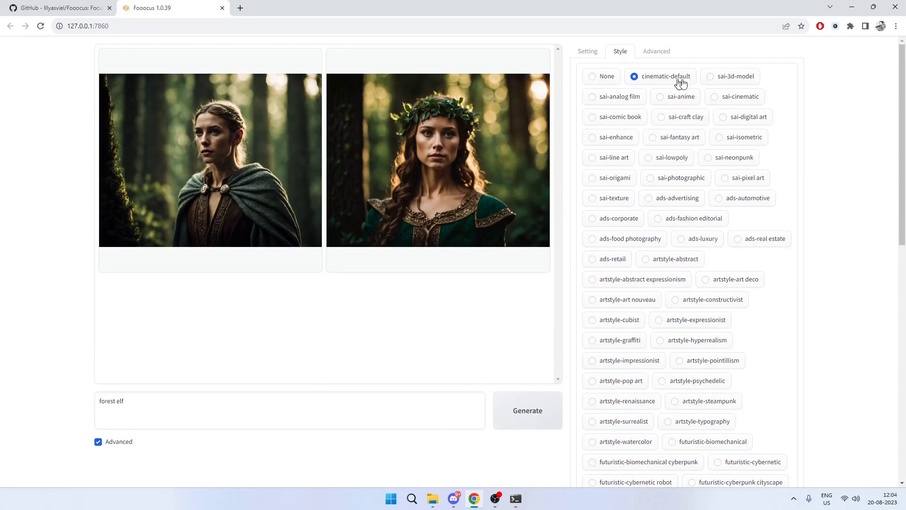
pyautogui.click(726, 85)
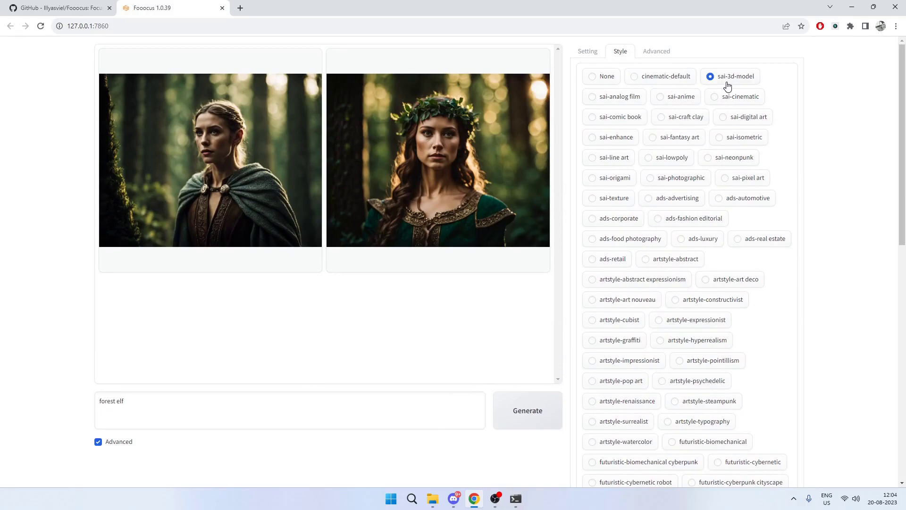
# Generate the forest elf images and view the base model and LoRA settings
pyautogui.click(542, 408)
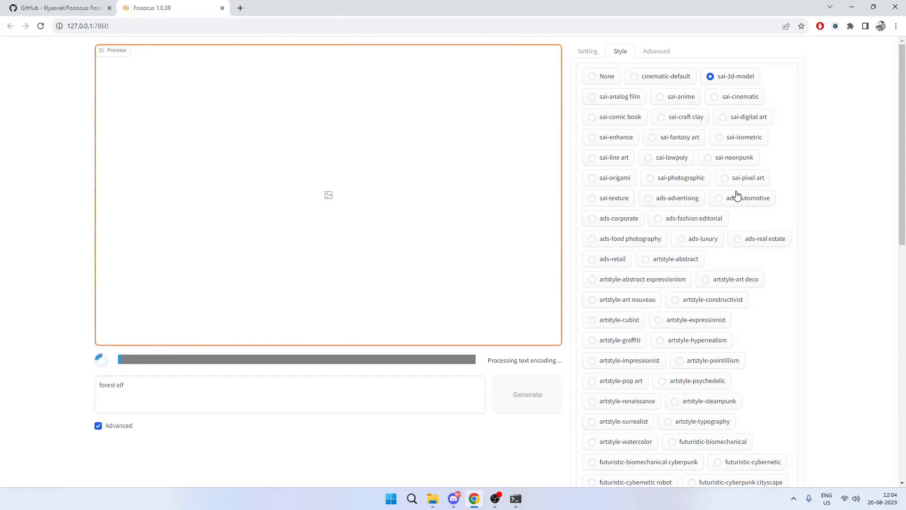
pyautogui.scroll(-5, 722, 170)
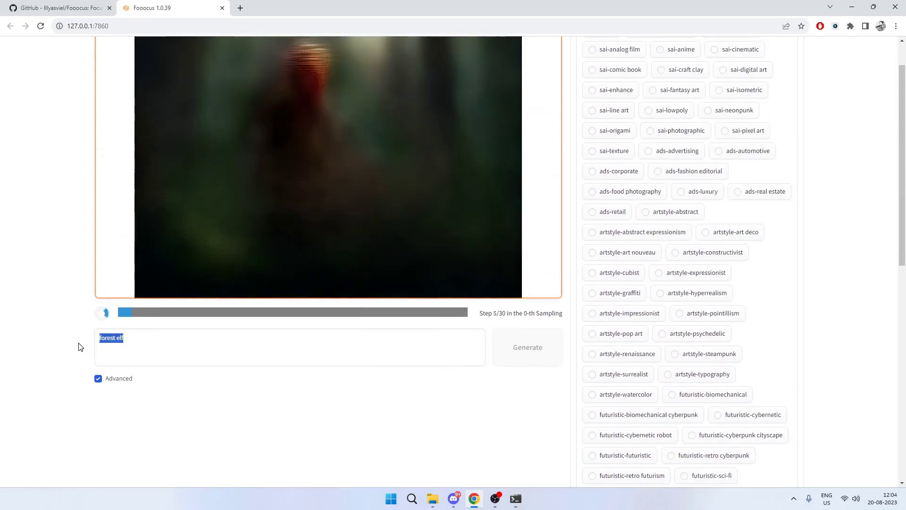
pyautogui.scroll(1, 655, 226)
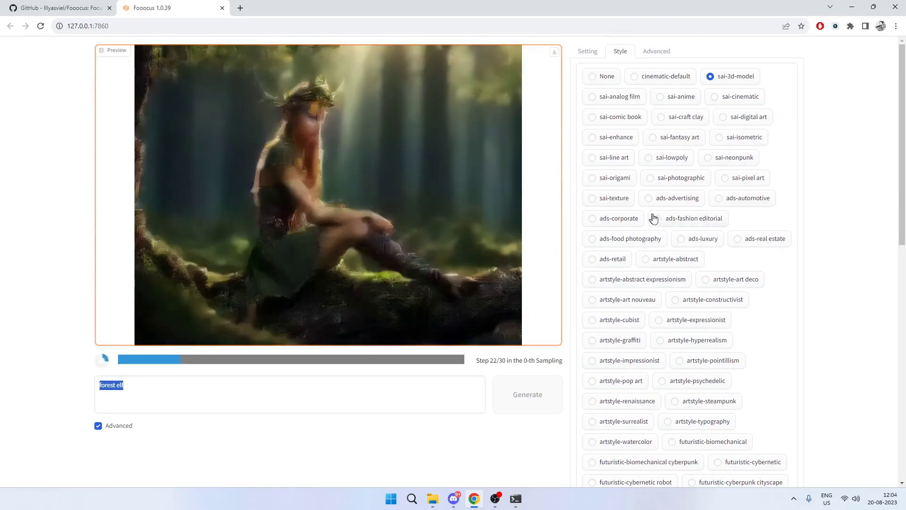
pyautogui.click(659, 53)
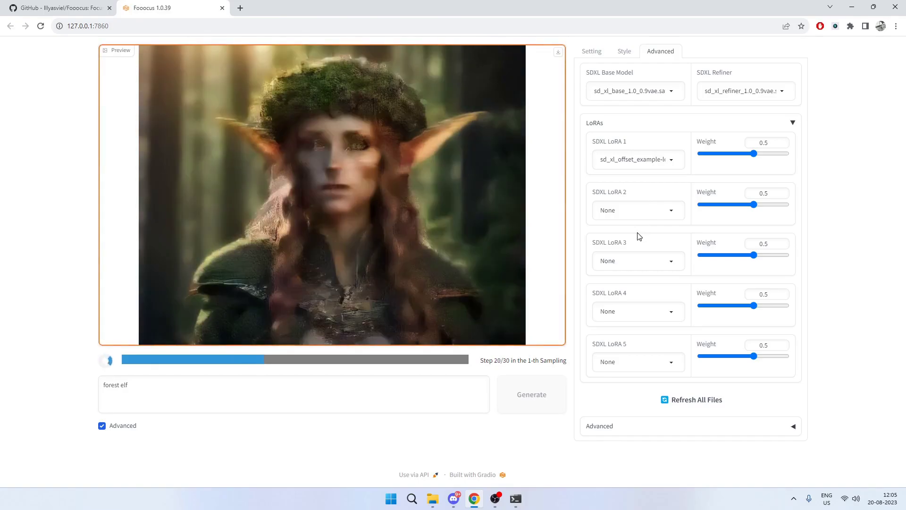
# Return to the Style tab, then watch the generation log in the console window
pyautogui.click(626, 52)
pyautogui.scroll(-5, 697, 161)
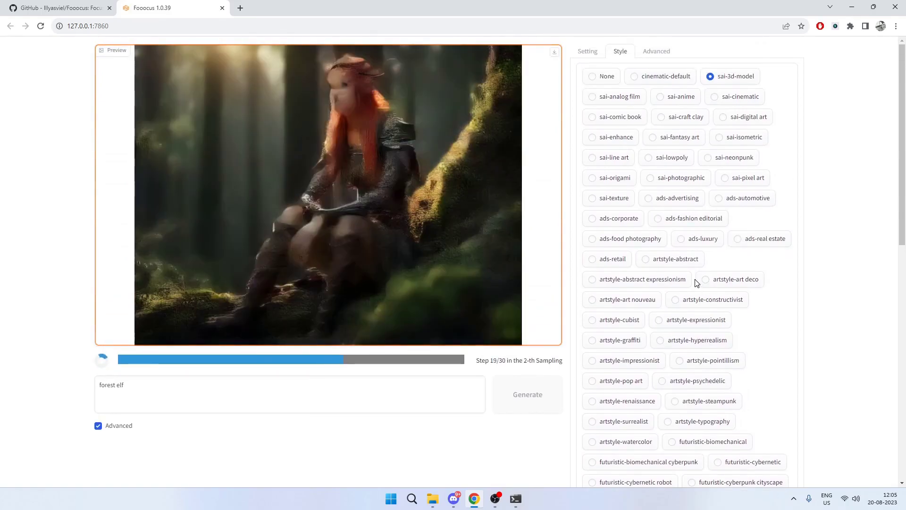
pyautogui.hotkey('alt', 'Tab')
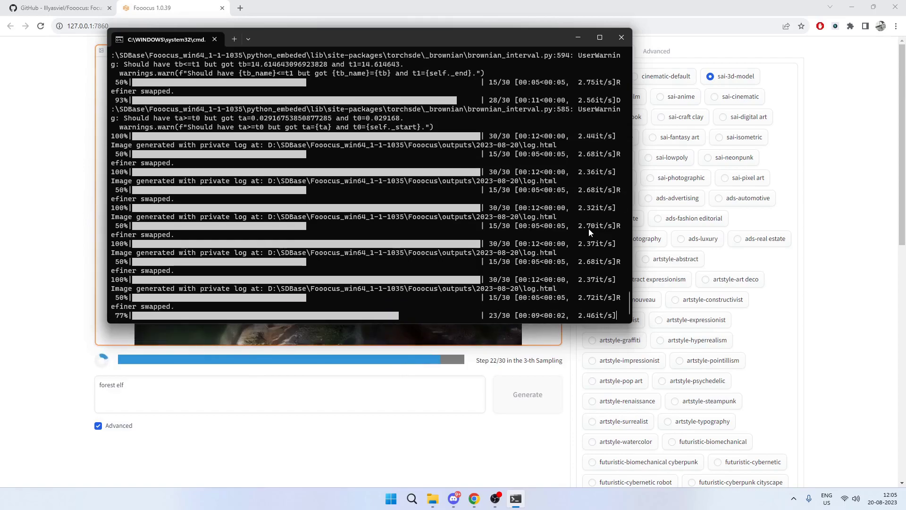
# Back in Fooocus, scroll through the four finished sai-3d-model forest elf images
pyautogui.hotkey('alt', 'Tab')
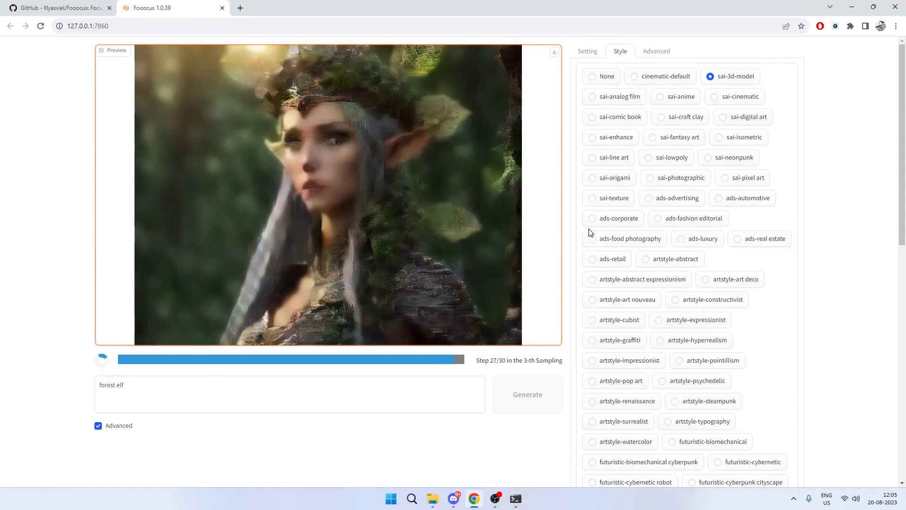
pyautogui.scroll(-1, 594, 224)
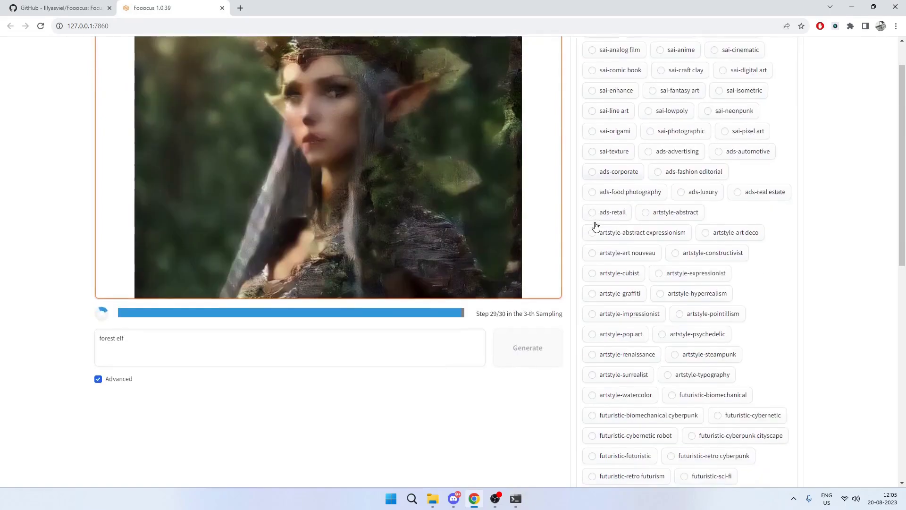
pyautogui.scroll(1, 670, 233)
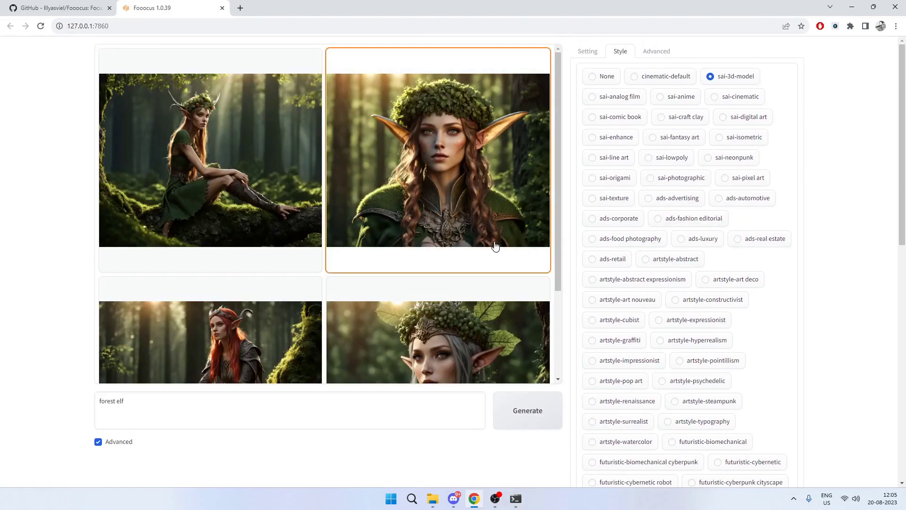
pyautogui.scroll(-2, 493, 243)
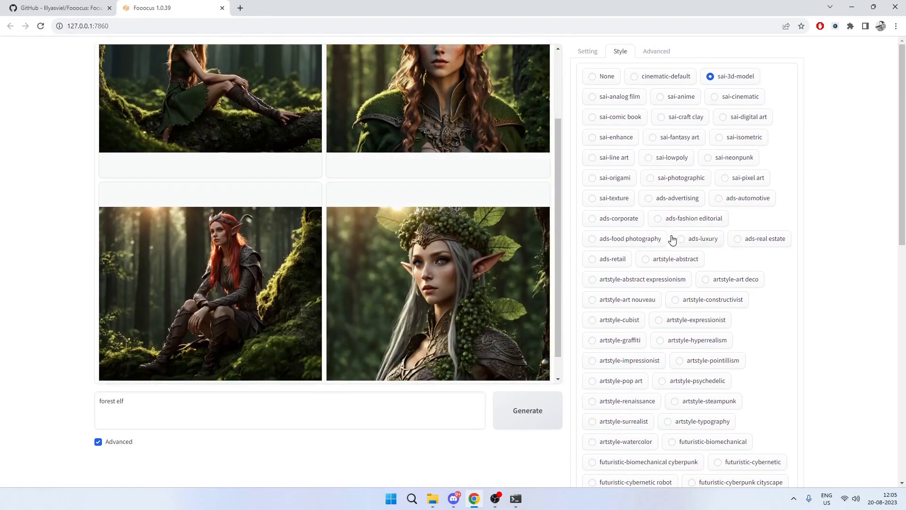
pyautogui.scroll(-11, 672, 239)
pyautogui.scroll(10, 677, 239)
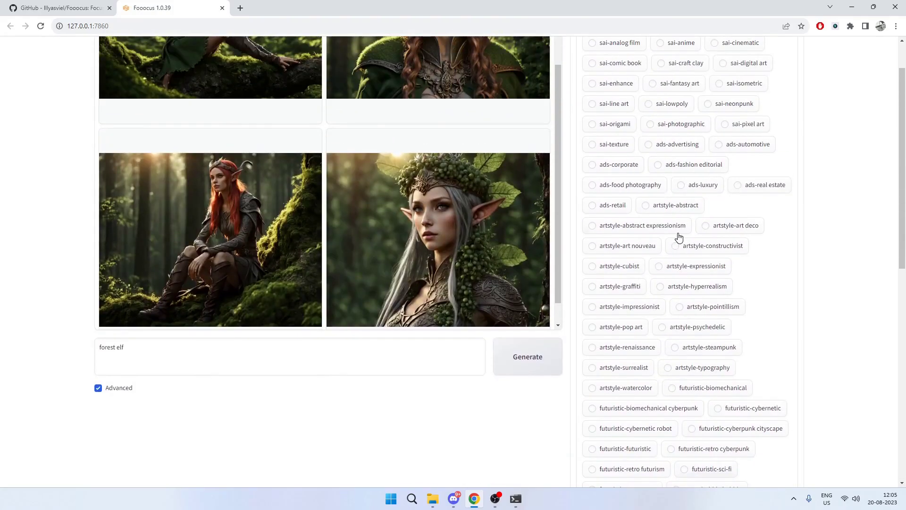
pyautogui.scroll(3, 501, 251)
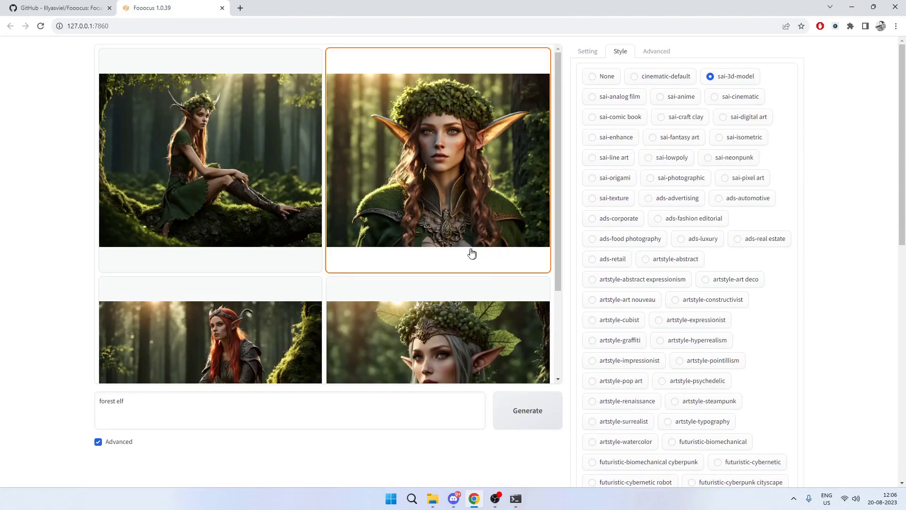